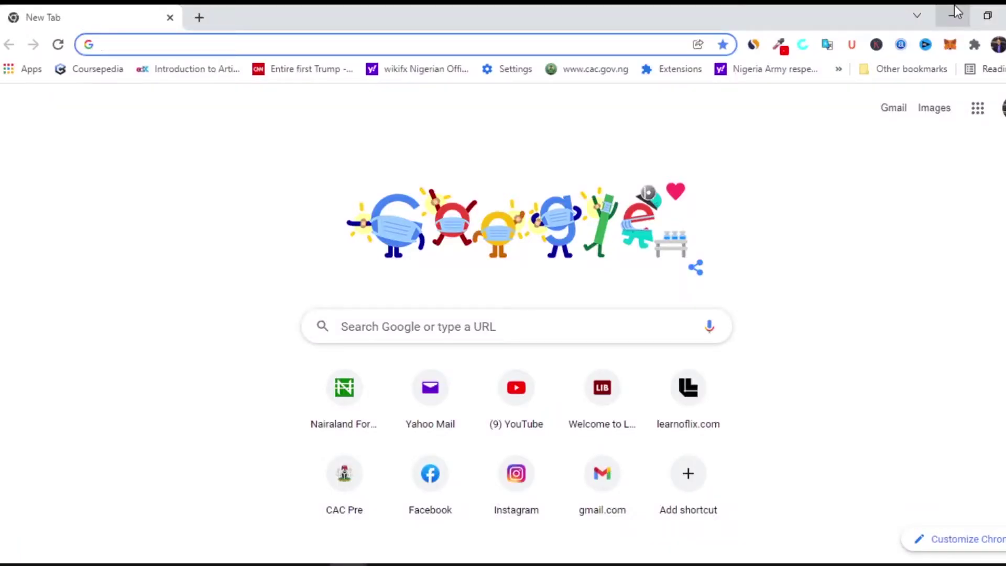
- Search Google for "joint tax board" and open the official Joint Tax Board (JTB) website
type("joint tax board")
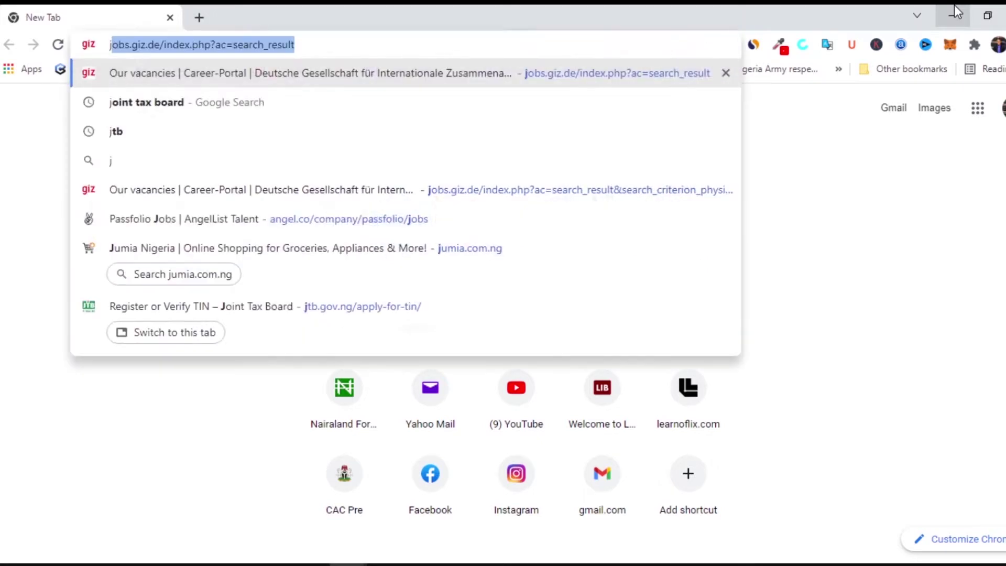
key("Return")
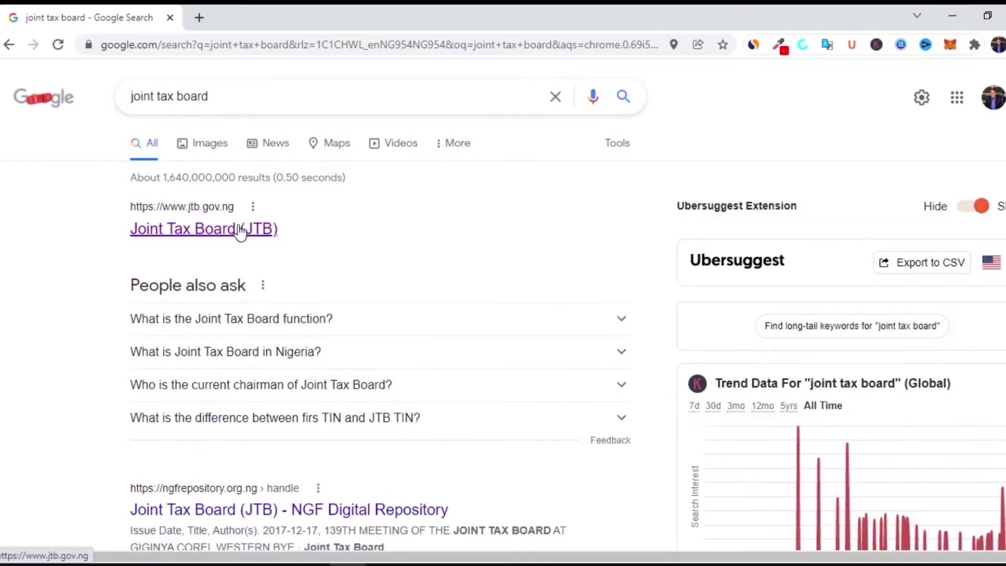
left_click(240, 231)
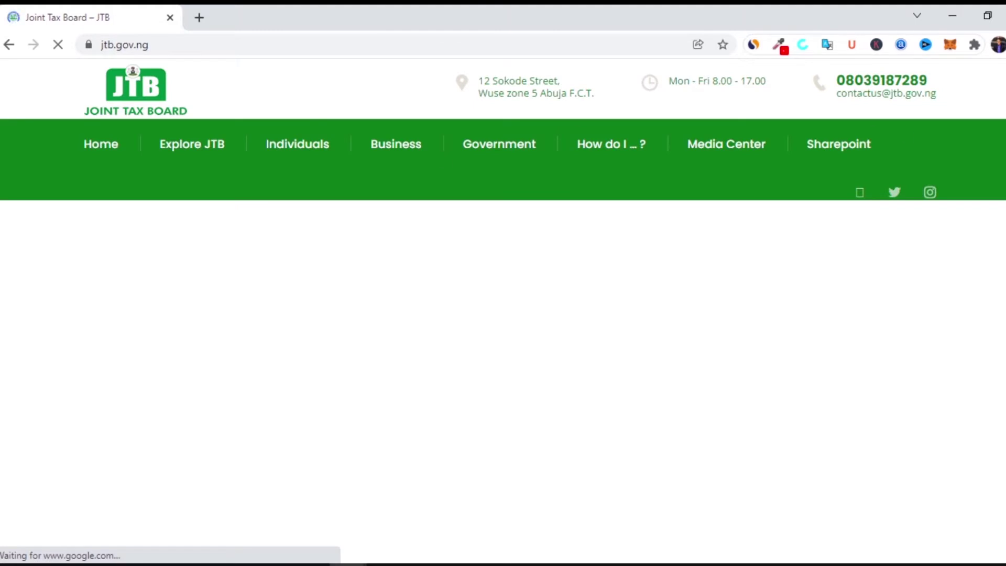
- Look over the JTB home page and open the Register For TIN page for businesses
scroll(503, 315, "down", 8)
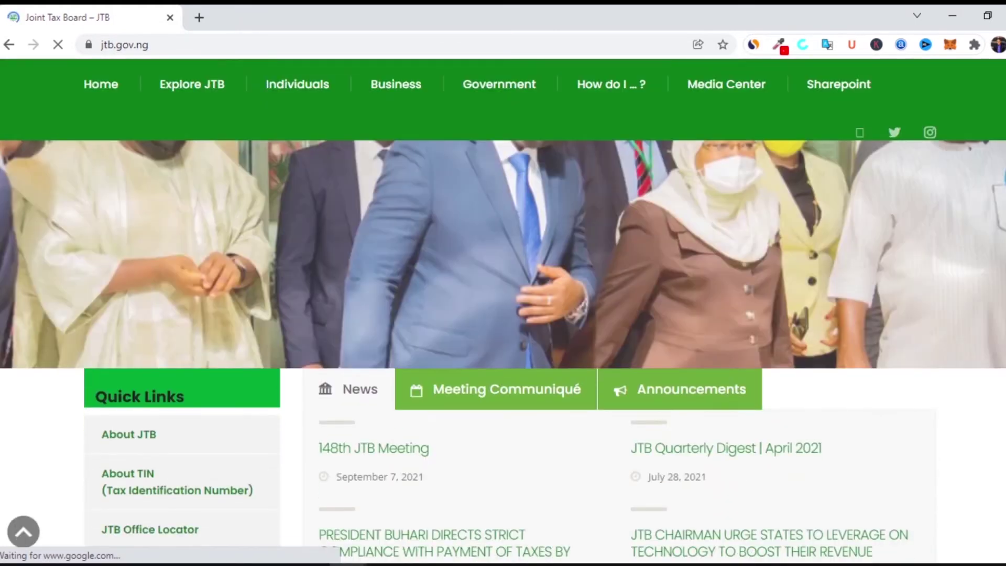
scroll(503, 314, "down", 6)
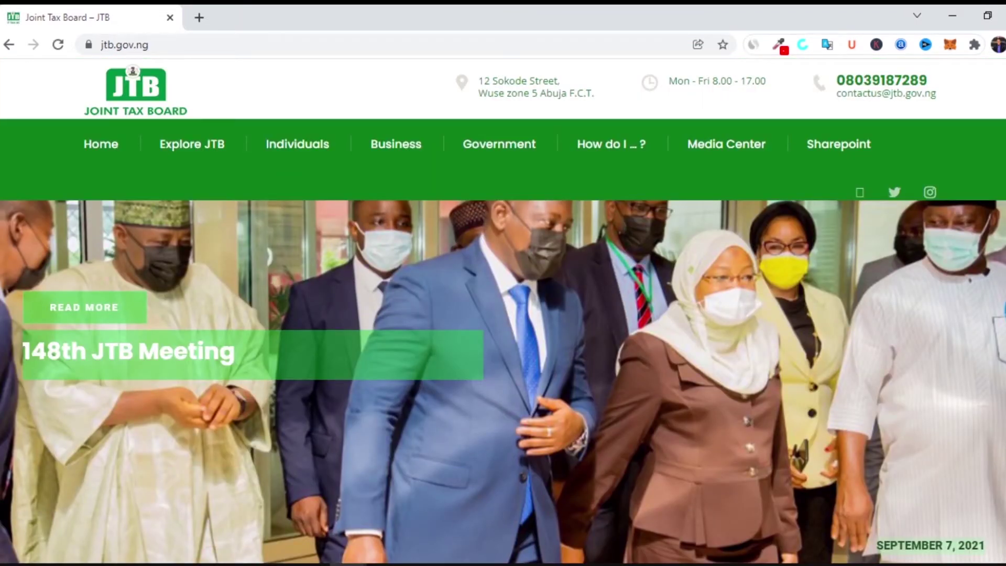
mouse_move(400, 150)
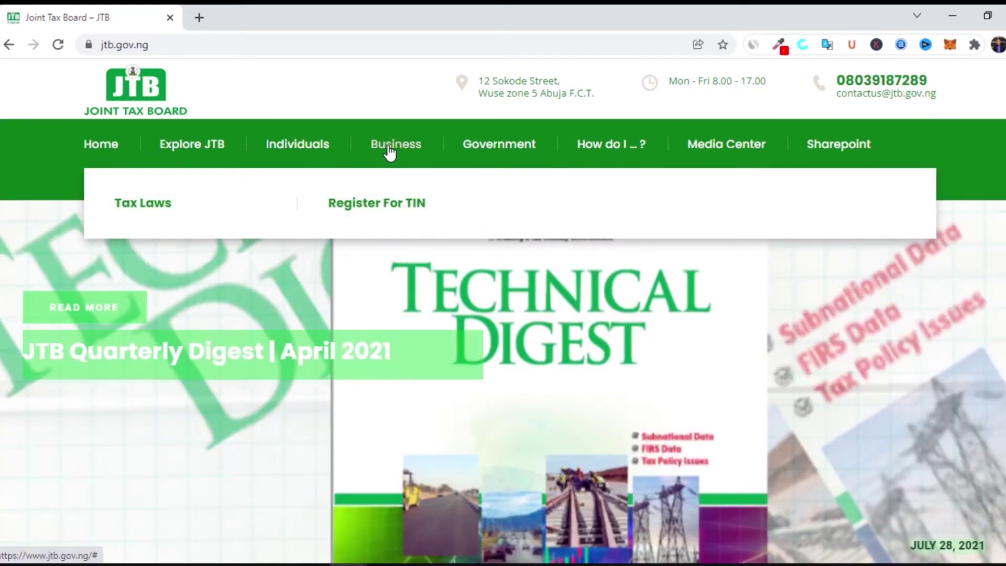
left_click(390, 204)
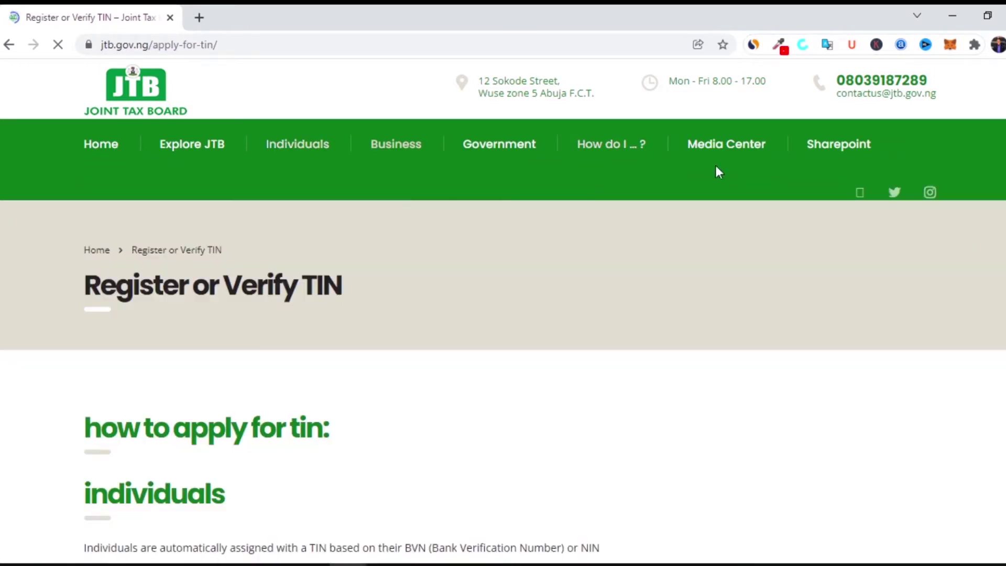
- Read the TIN application instructions and open the online registration form for non-individuals
scroll(503, 309, "down", 4)
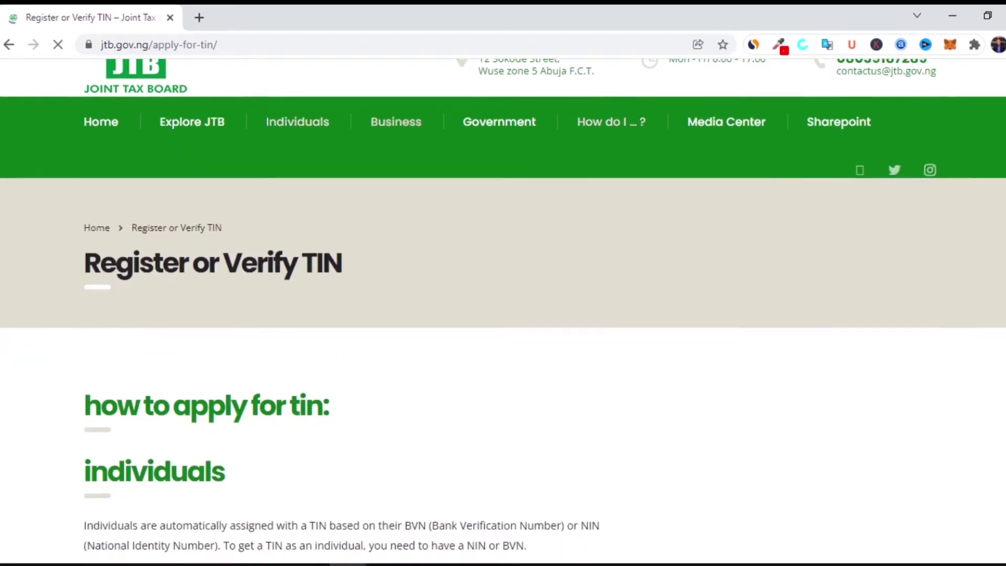
scroll(503, 308, "down", 1)
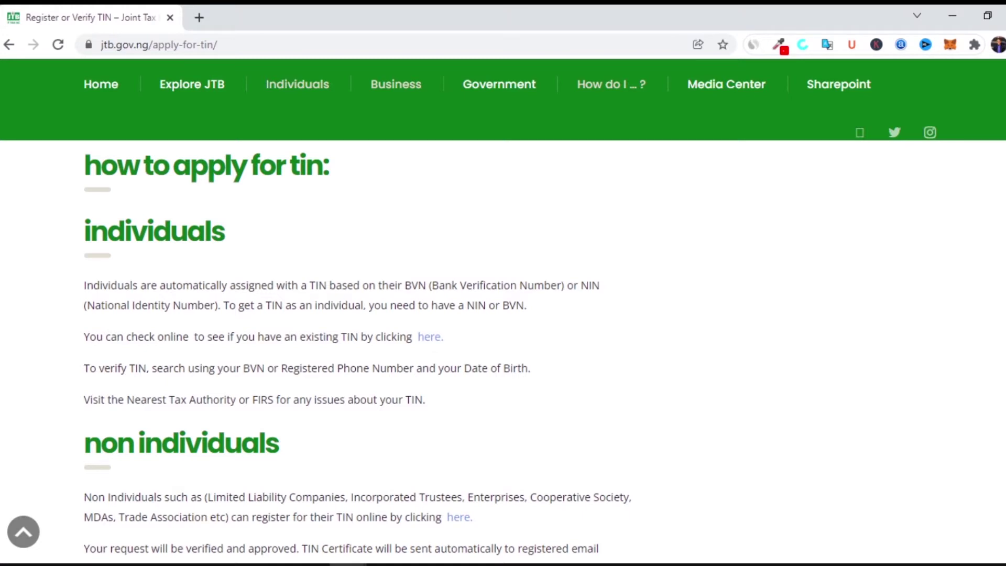
scroll(356, 346, "down", 5)
scroll(503, 353, "up", 2)
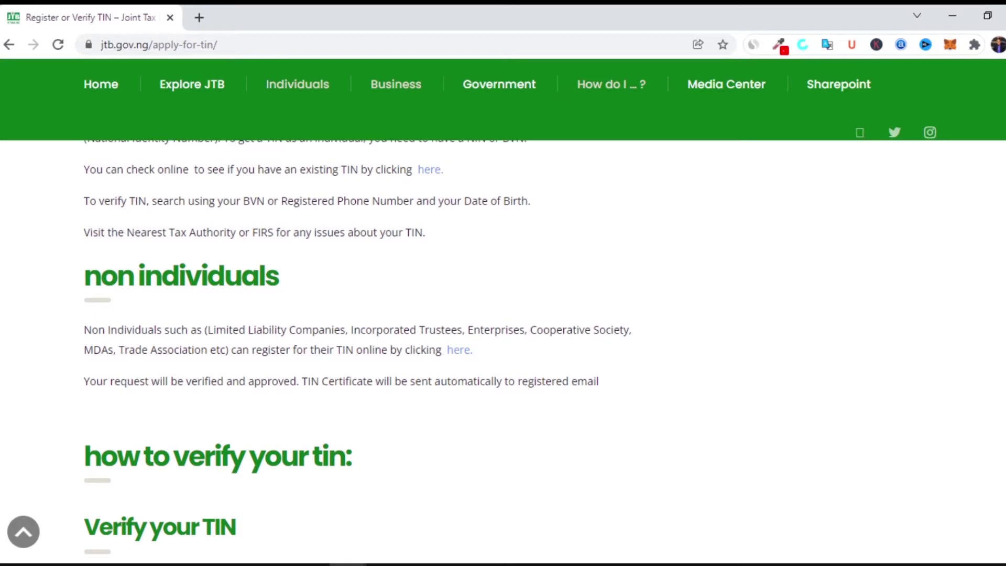
left_click(457, 349)
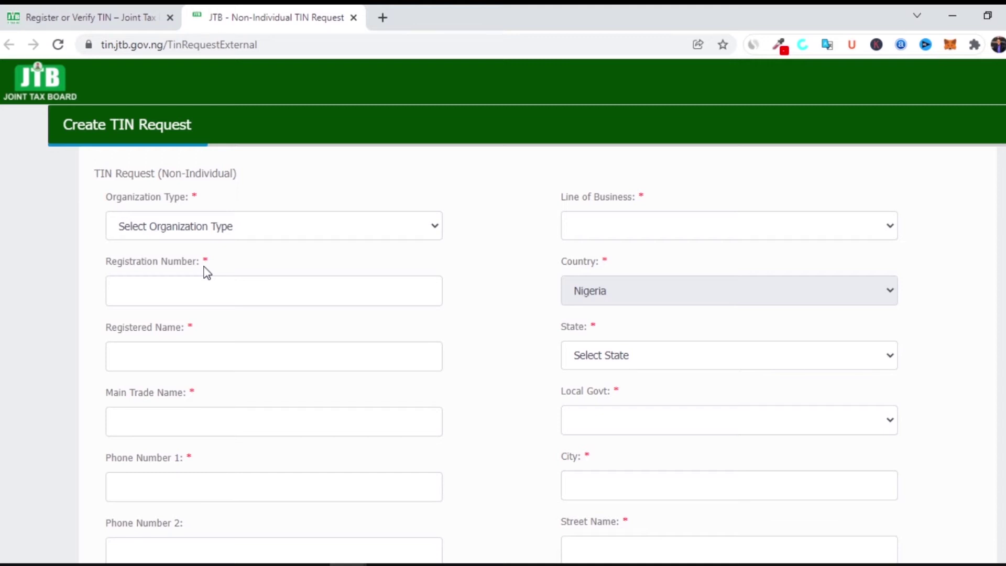
- Look through the whole non-individual TIN request form and view the available organization types without choosing one
scroll(497, 356, "down", 10)
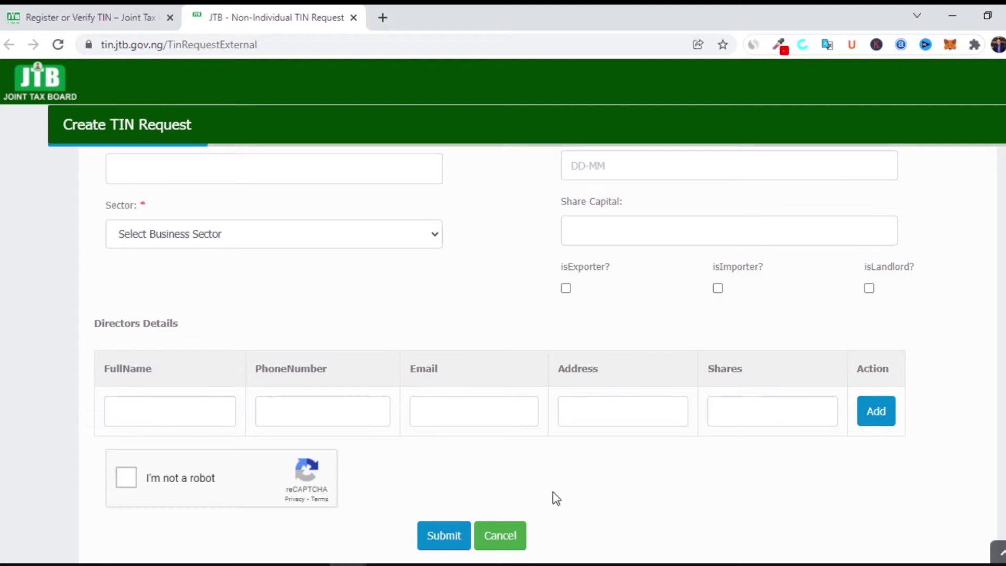
scroll(502, 356, "up", 10)
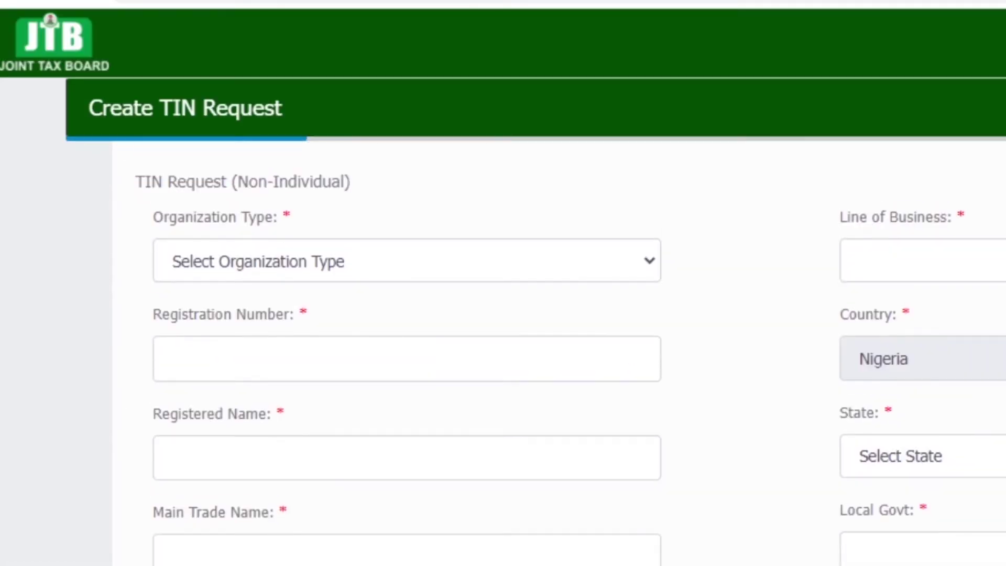
left_click(595, 276)
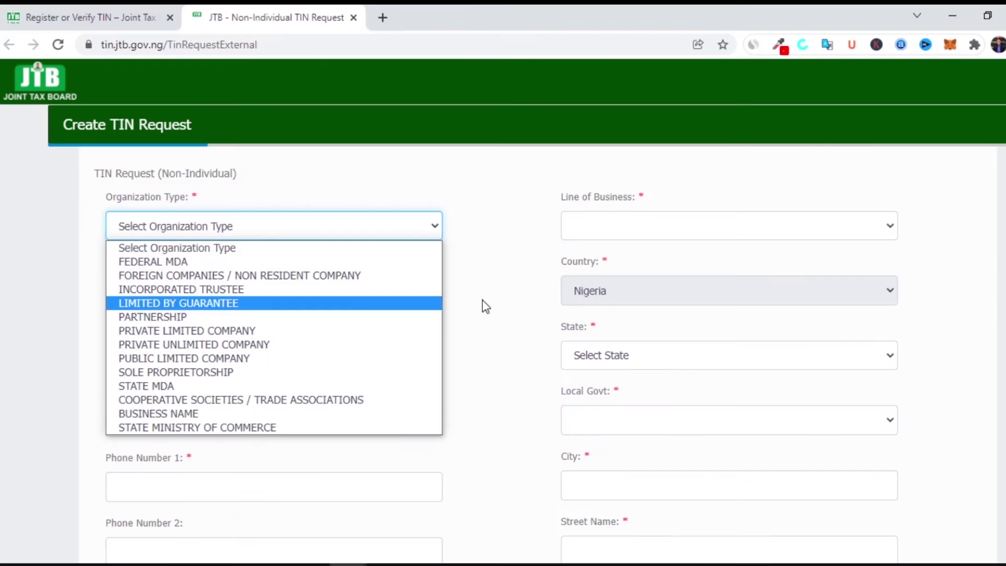
left_click(687, 318)
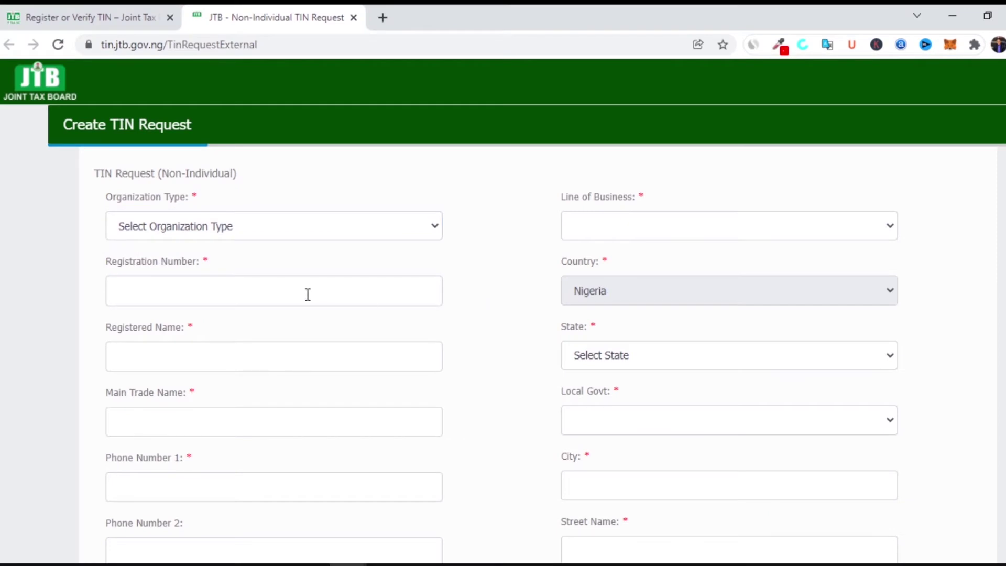
- Examine the registration number, registered name, trade name, contact, date and sector fields of the TIN request form
left_click(309, 295)
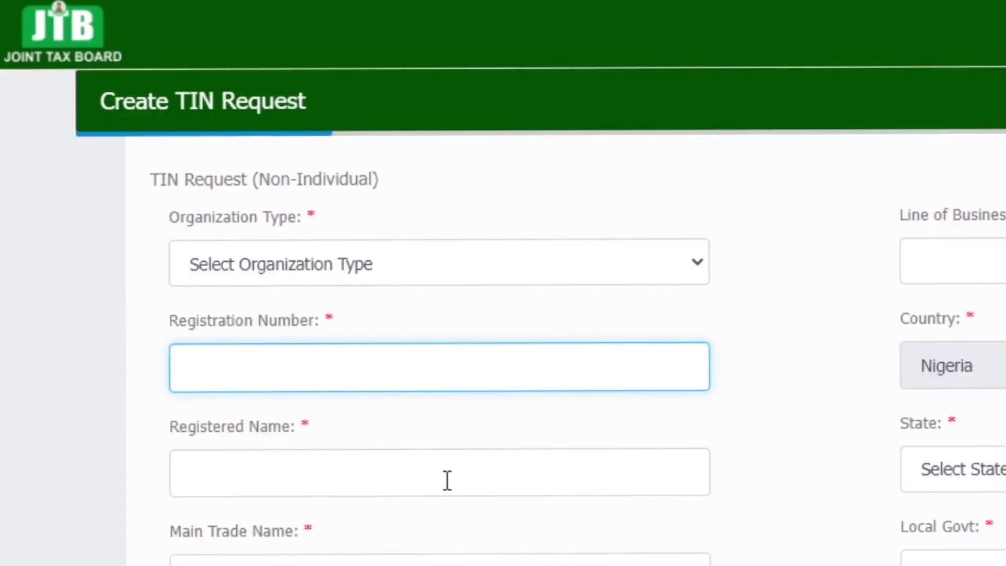
left_click(447, 481)
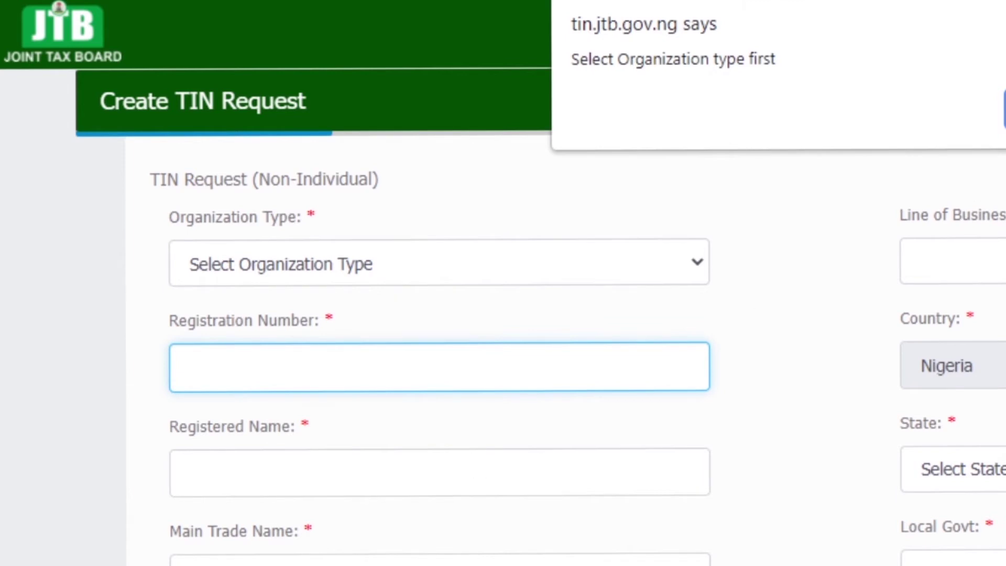
key("Return")
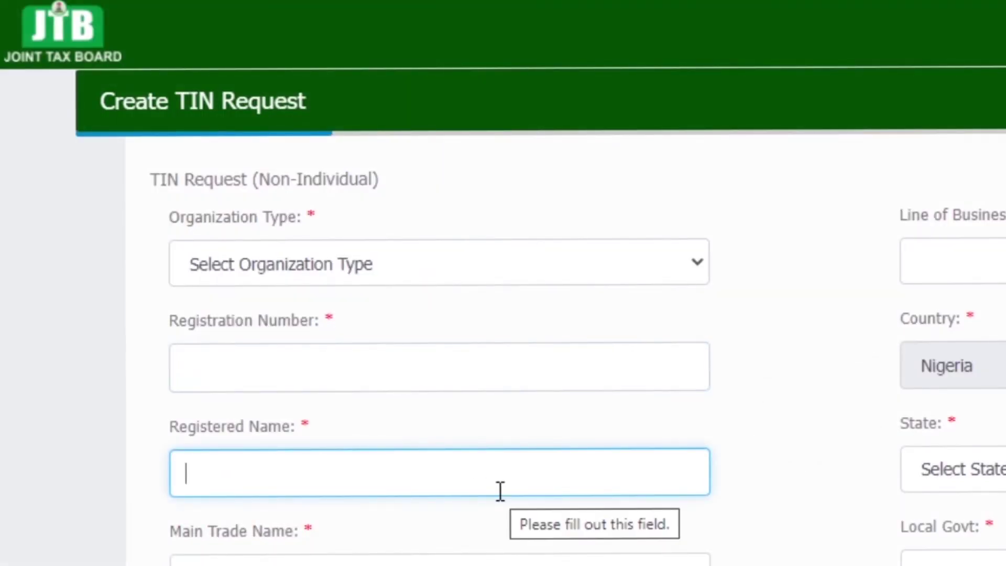
left_click(790, 433)
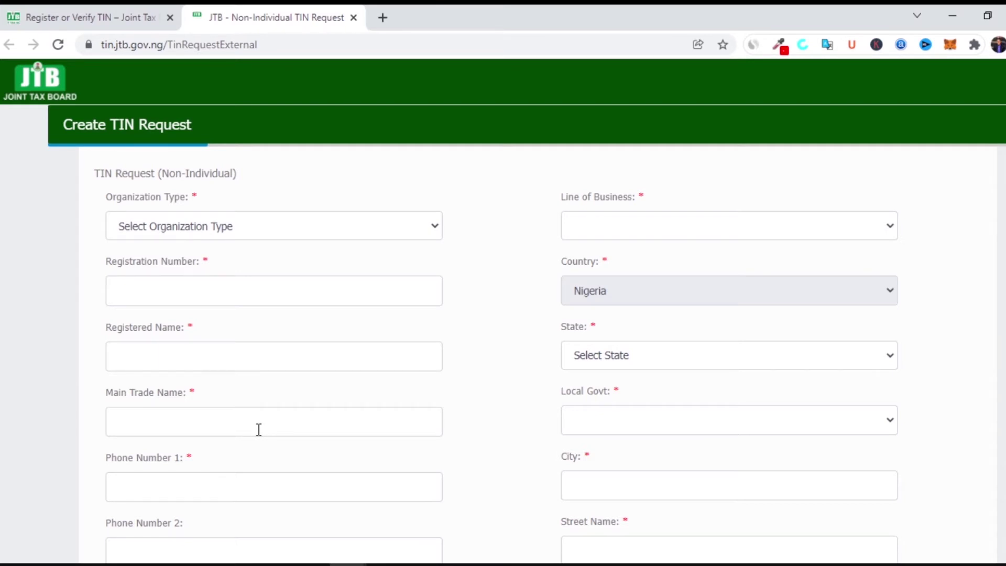
scroll(140, 293, "down", 4)
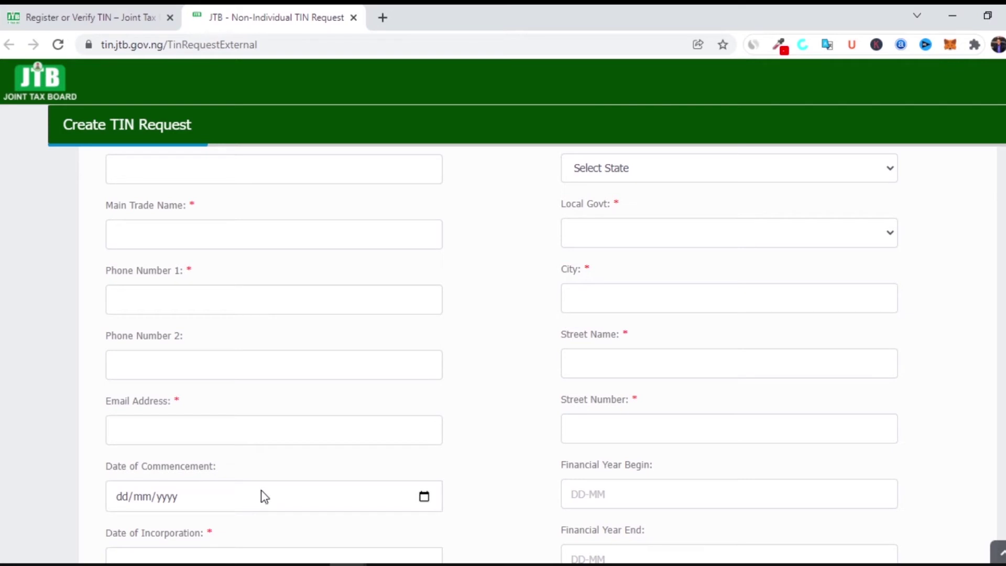
scroll(503, 356, "down", 3)
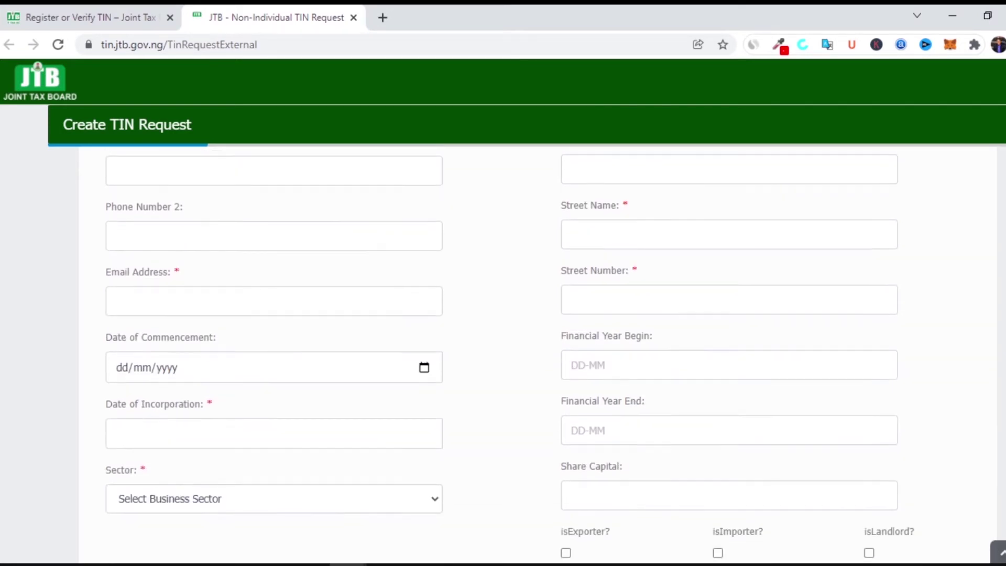
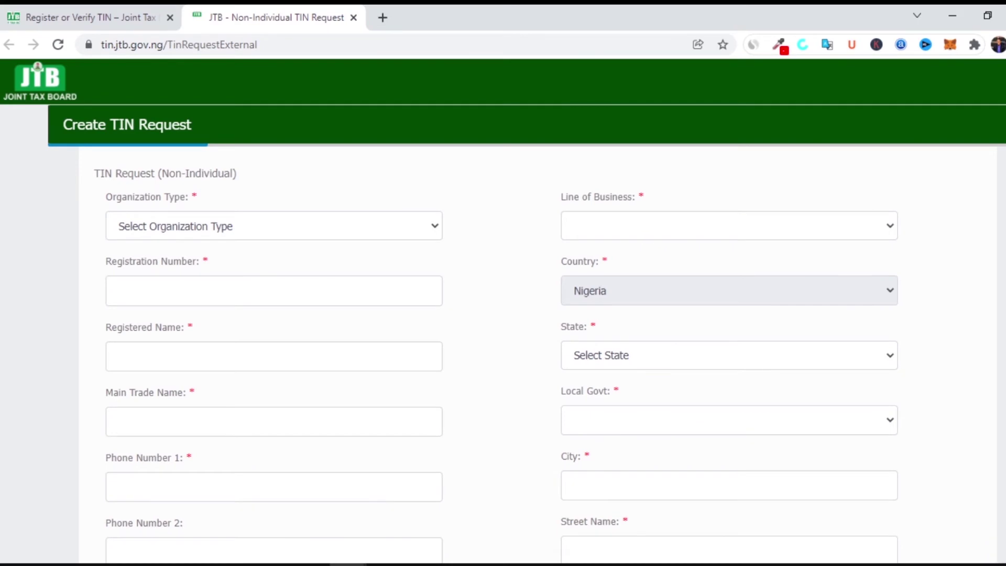
- Check the Line of Business, Country and State choices on the TIN request form without selecting any
left_click(815, 237)
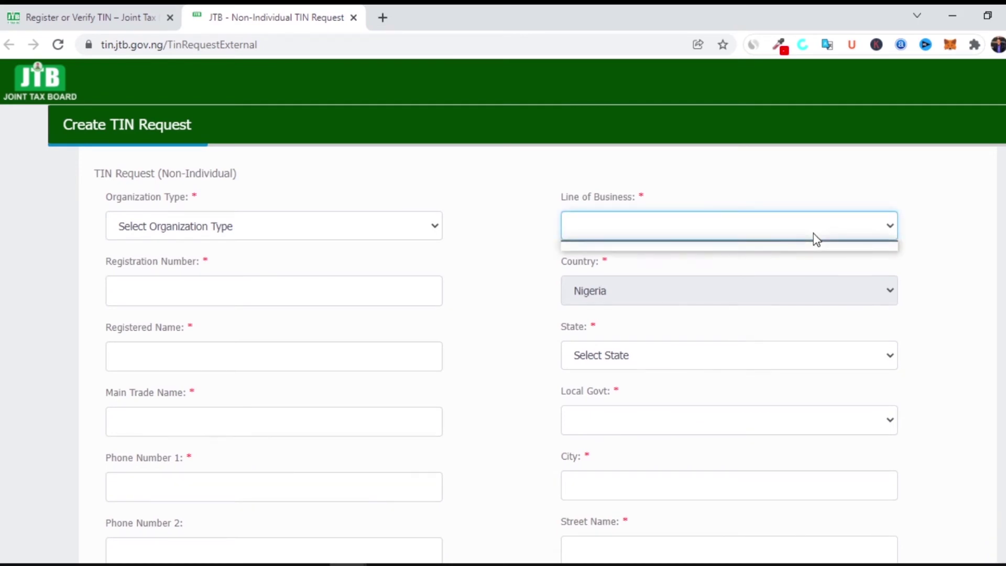
left_click(814, 234)
left_click(813, 233)
left_click(814, 234)
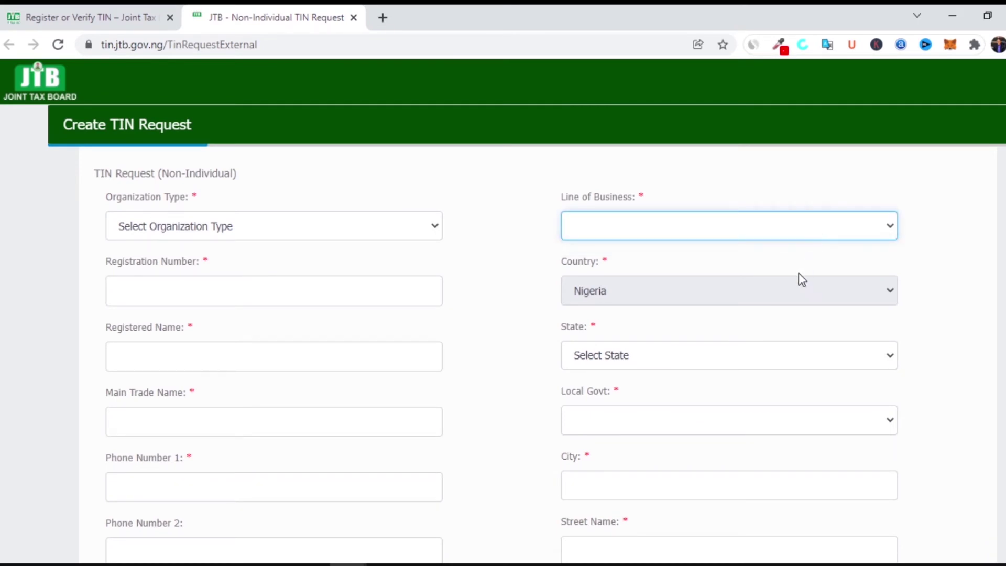
left_click(795, 303)
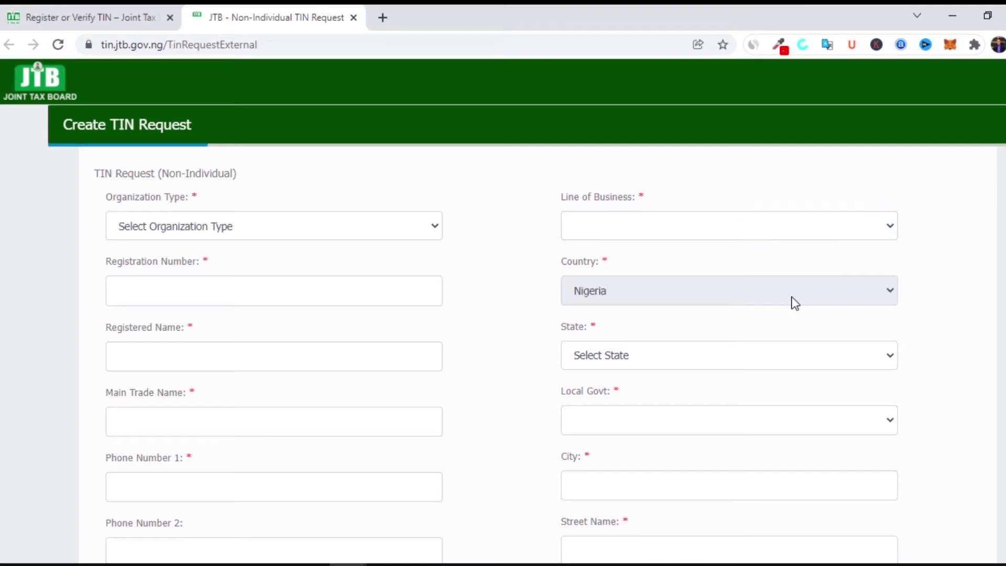
left_click(720, 369)
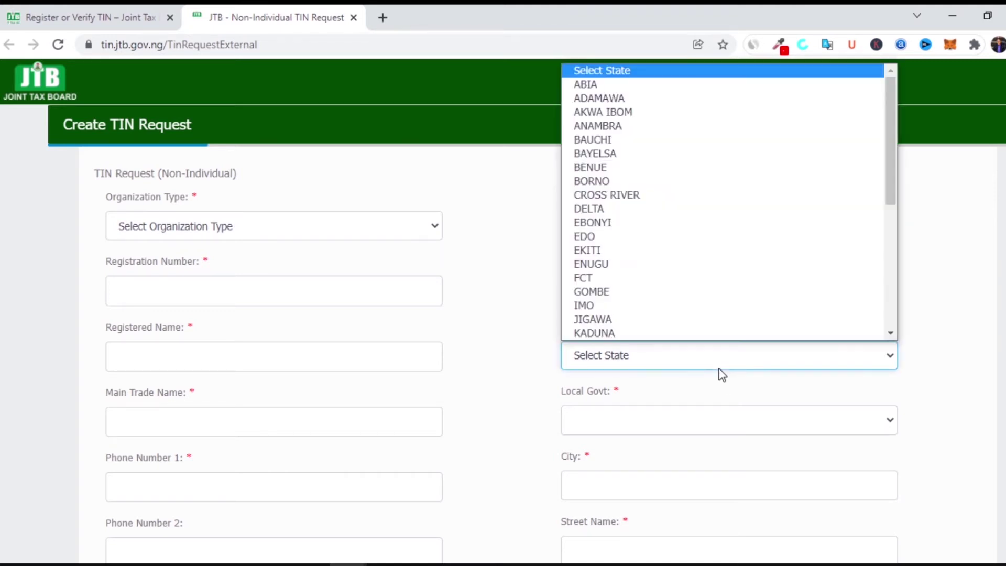
left_click(721, 371)
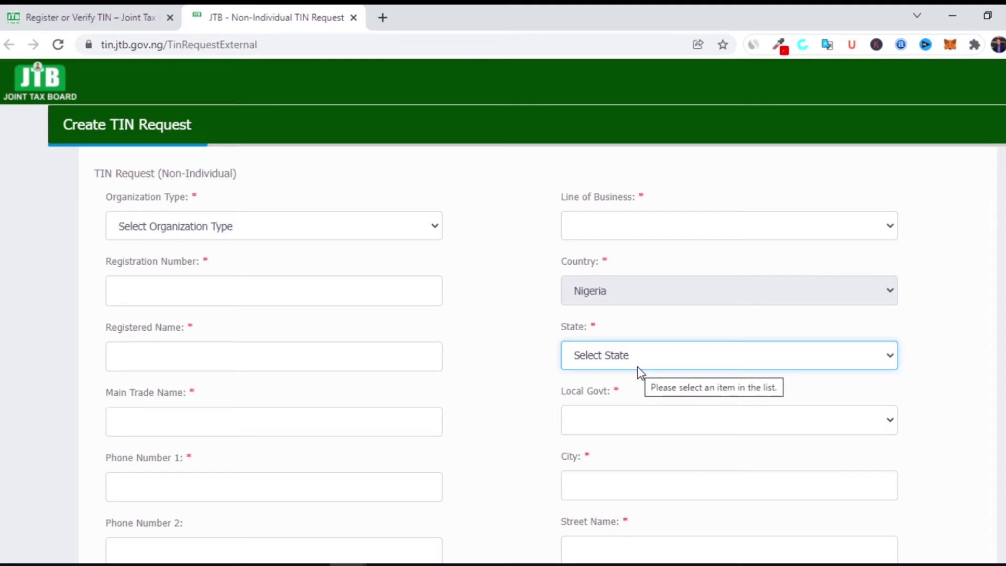
- Examine the address, financial year, share capital and exporter, importer and landlord fields down to Directors Details
scroll(637, 366, "down", 2)
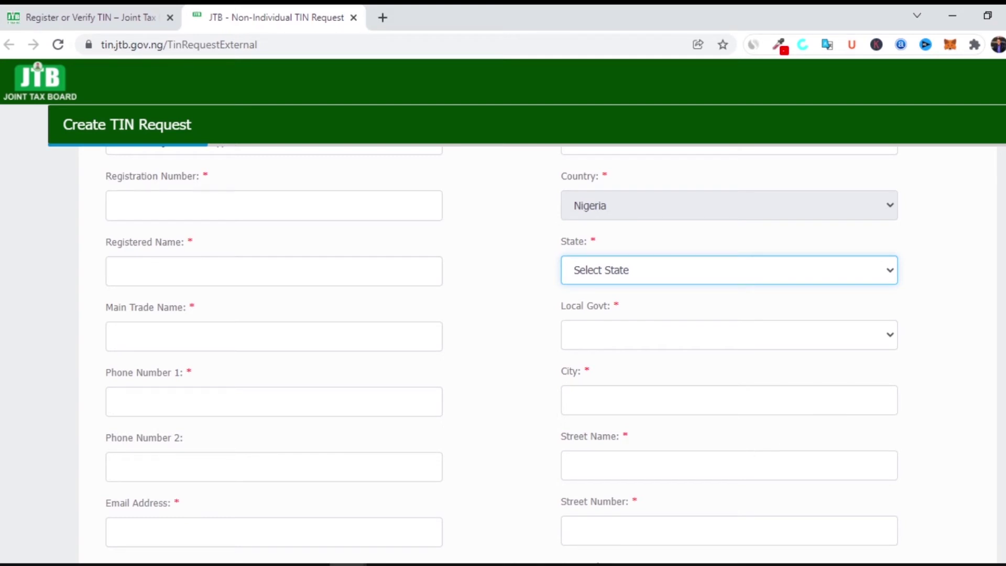
scroll(966, 335, "down", 3)
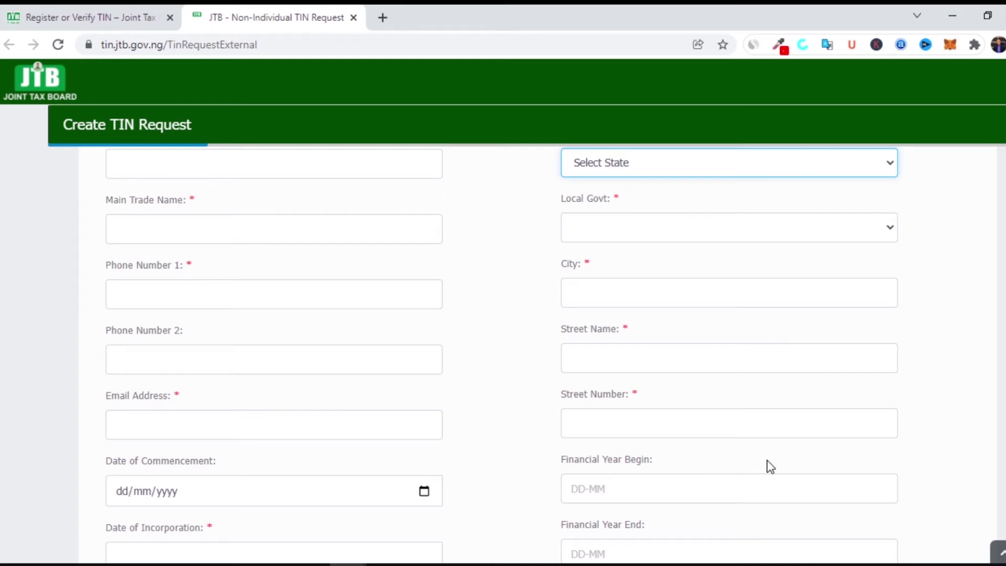
scroll(770, 466, "down", 3)
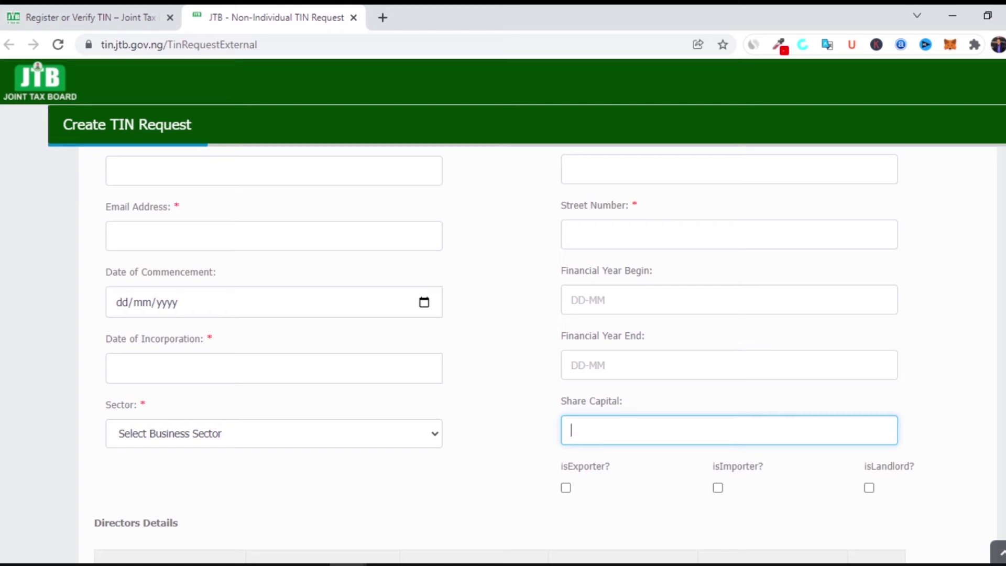
scroll(634, 440, "down", 1)
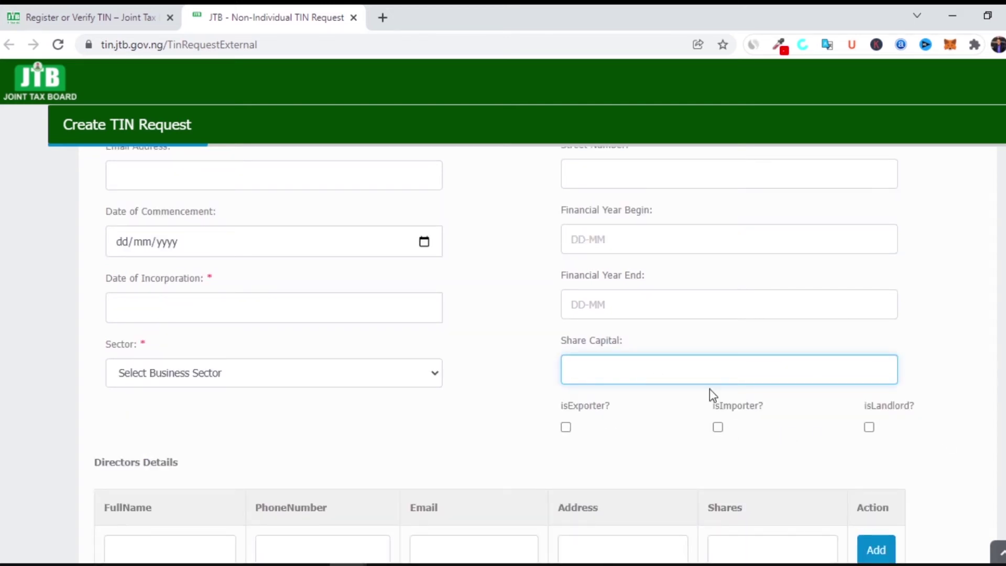
scroll(734, 404, "down", 2)
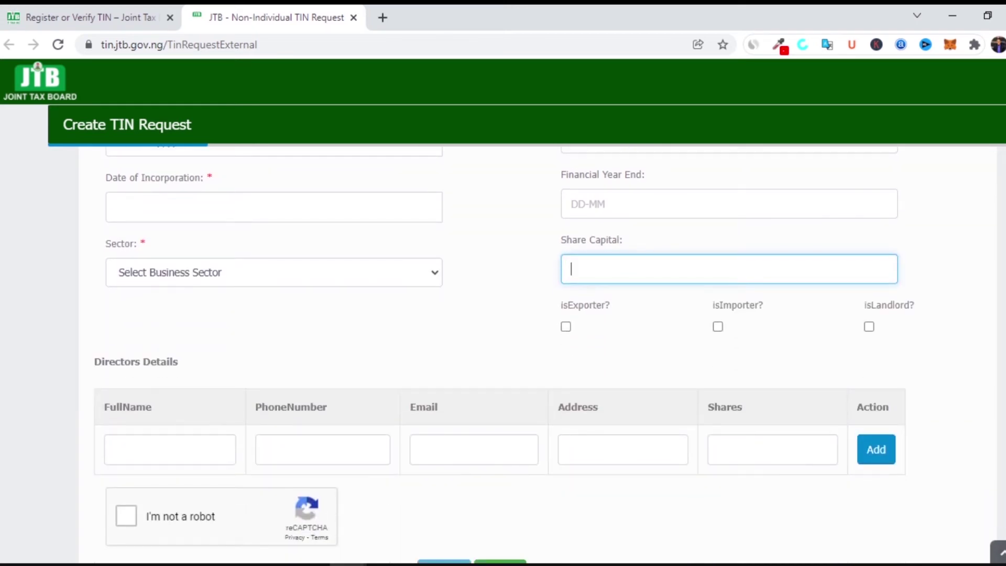
- Try to add a director entry with all of the director's details left blank
left_click(213, 457)
left_click(10, 409)
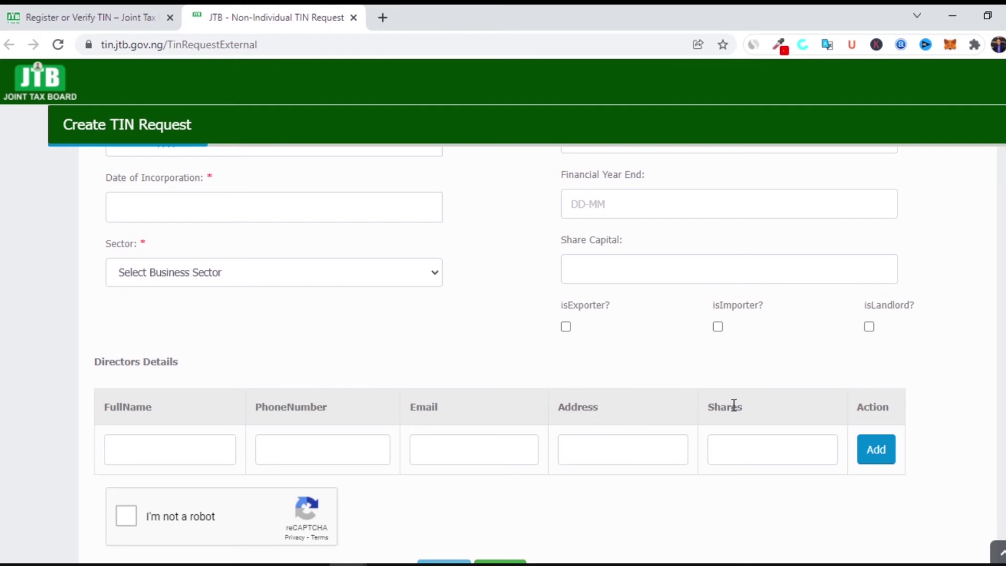
left_click(870, 455)
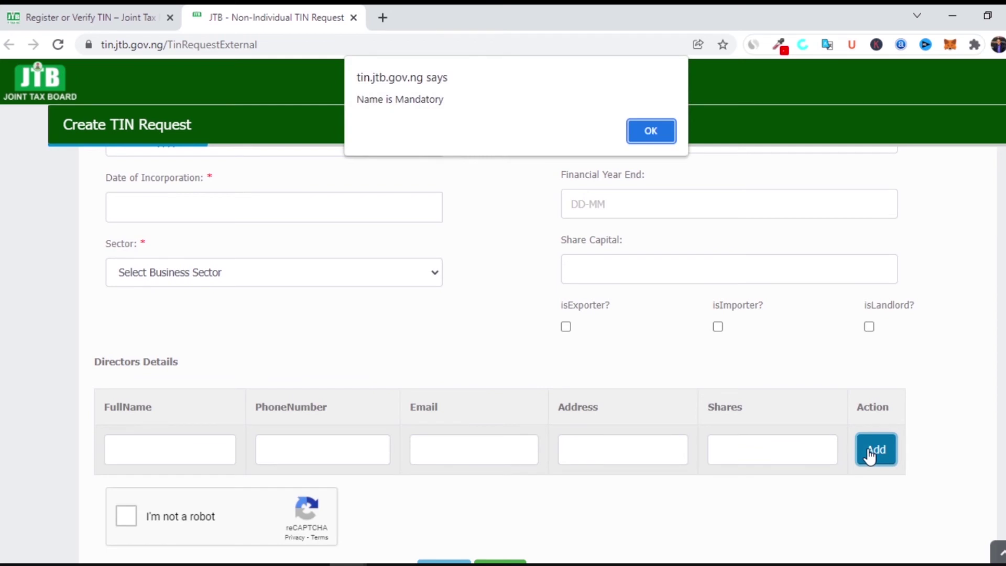
left_click(651, 131)
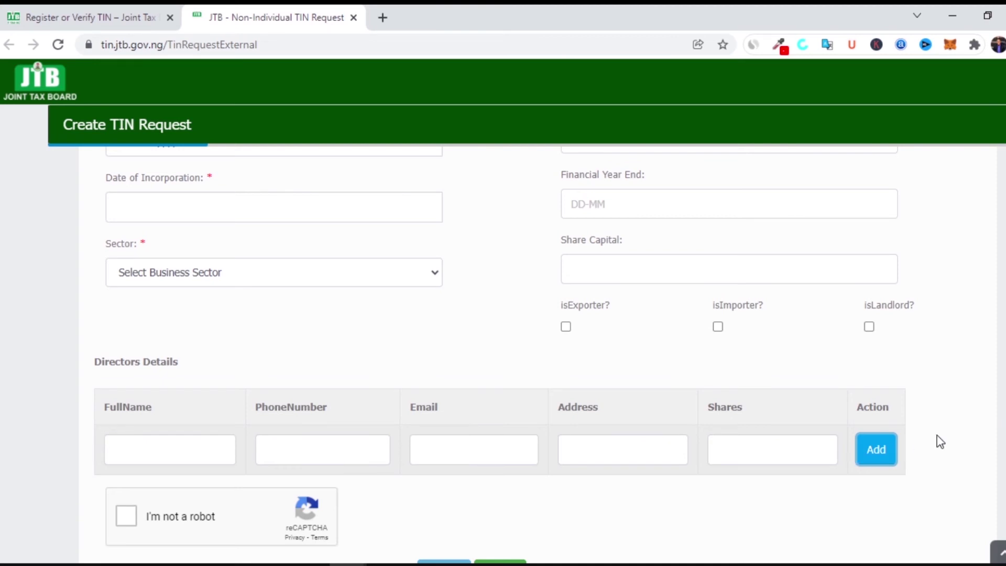
- Open the TIN verification portal from the Verify your TIN section of the Register or Verify TIN page and check its search criteria choices
scroll(939, 441, "down", 2)
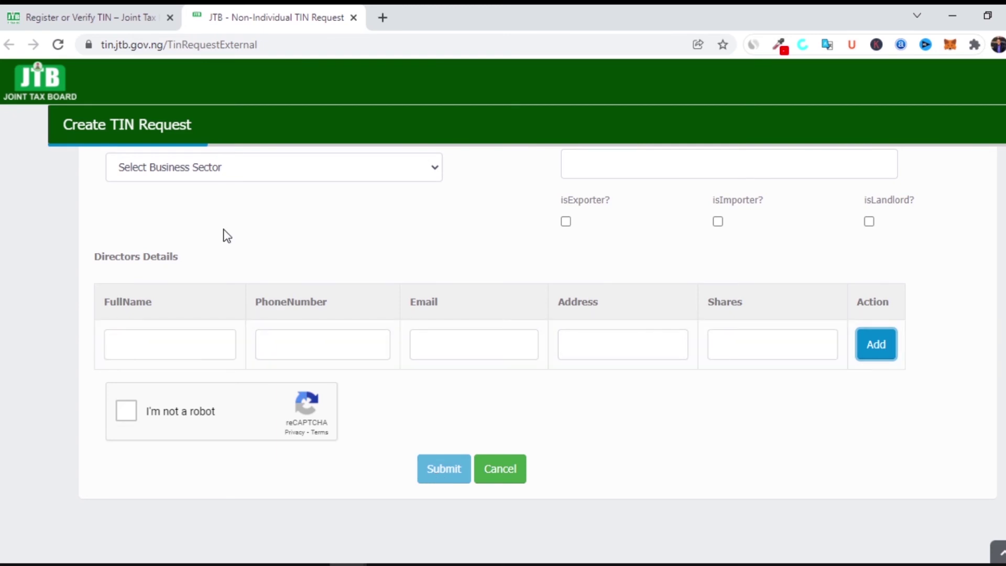
left_click(63, 12)
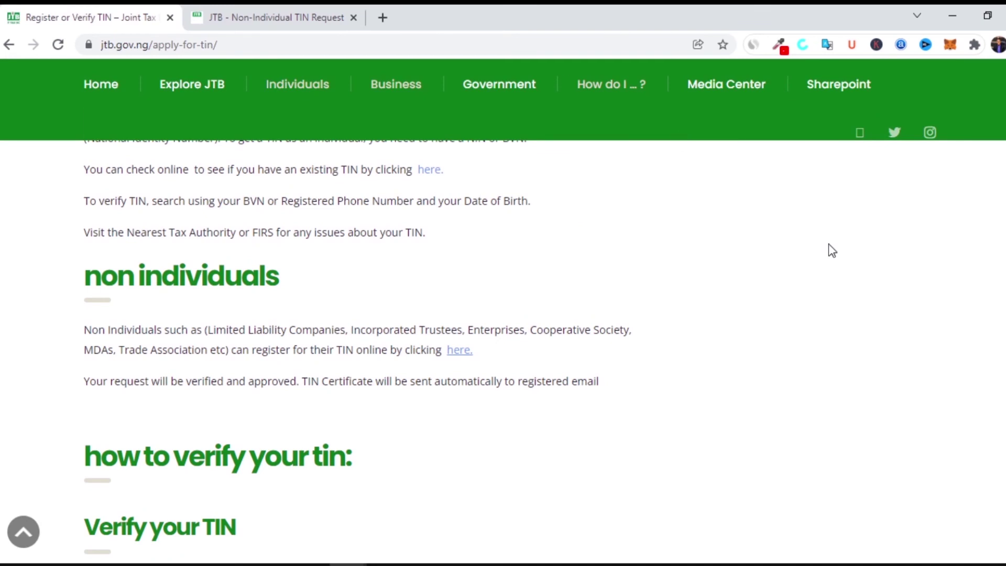
scroll(503, 351, "down", 4)
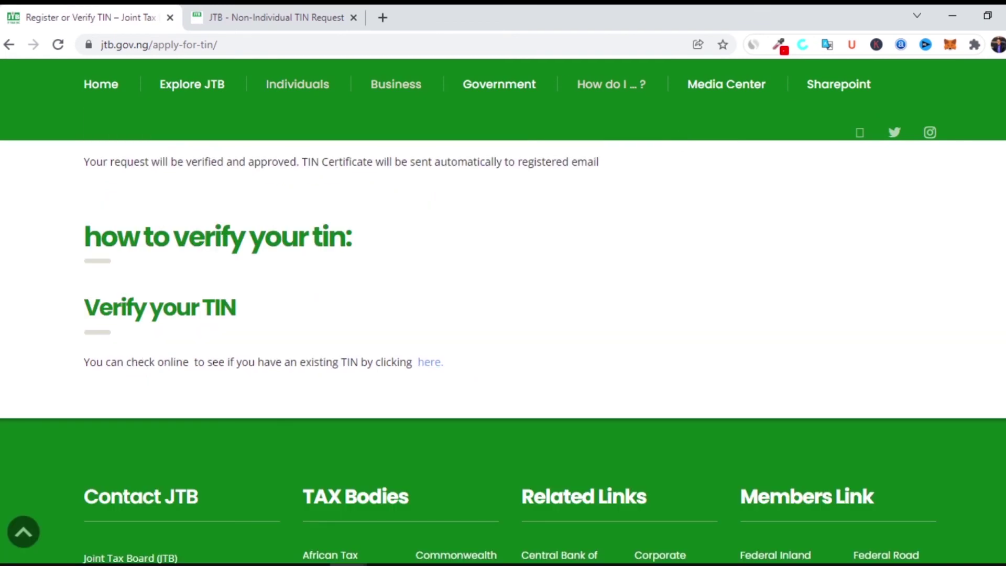
left_click(429, 367)
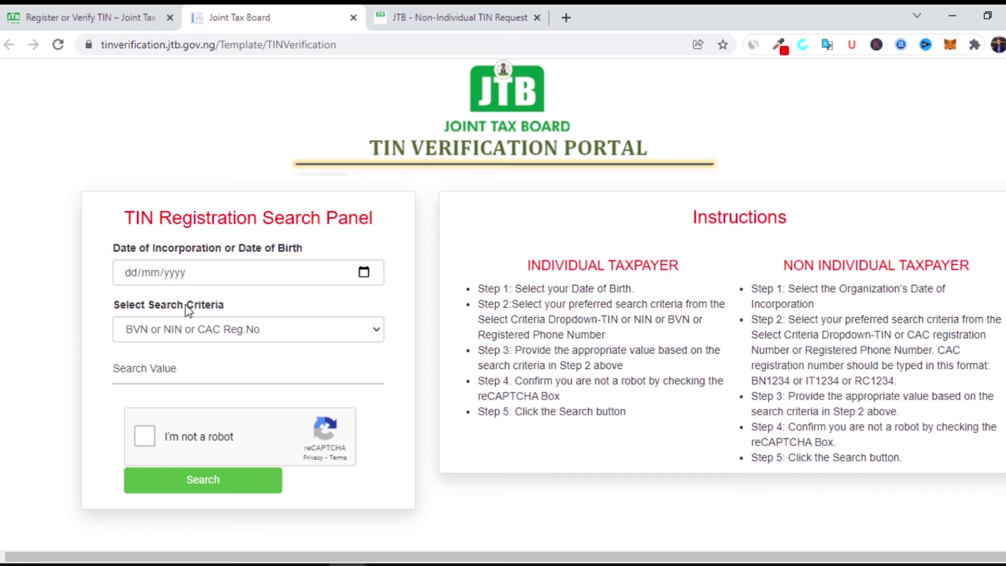
left_click(186, 330)
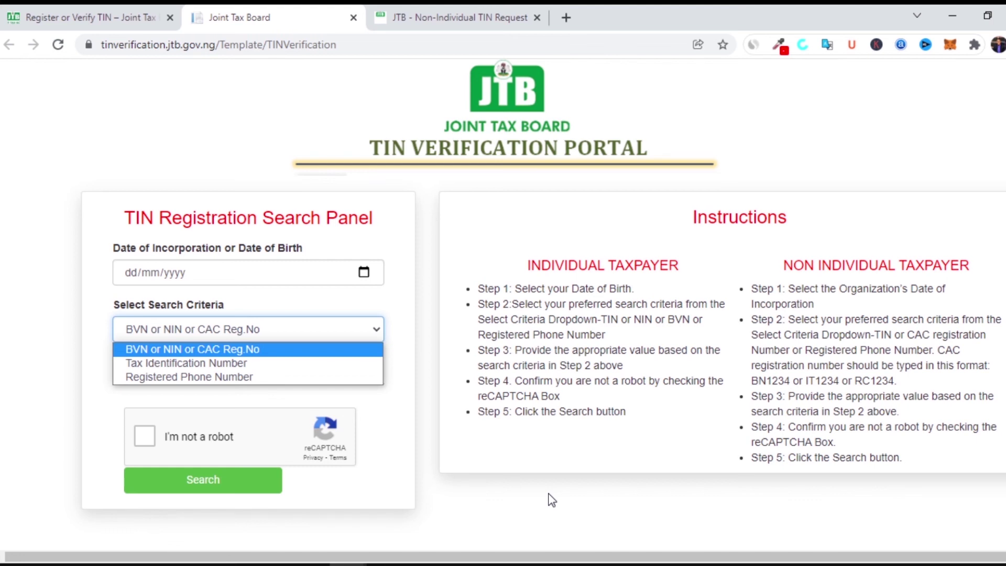
- Return to the Register or Verify TIN page and open the existing-TIN check from its individuals section
left_click(99, 17)
scroll(503, 314, "up", 2)
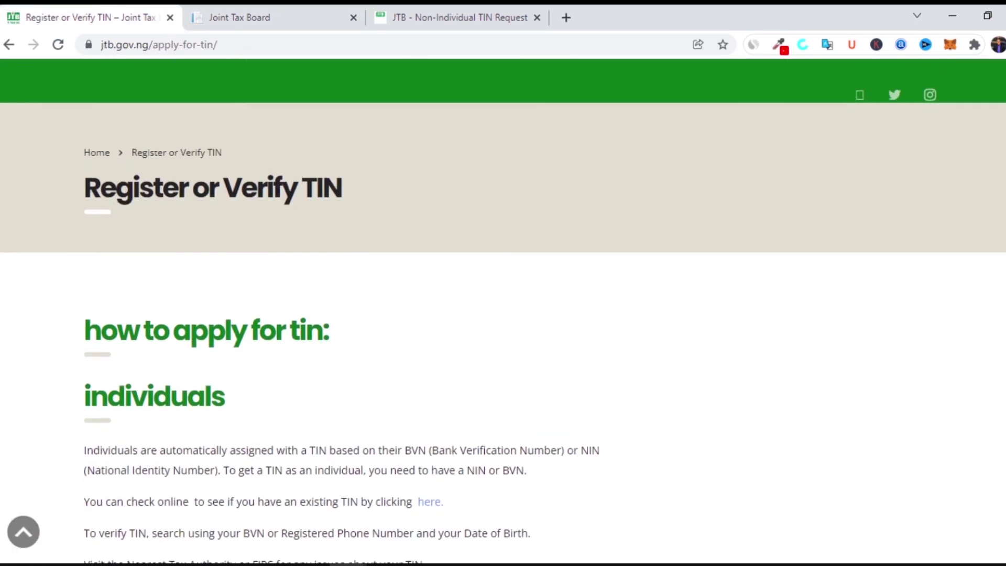
scroll(503, 315, "down", 2)
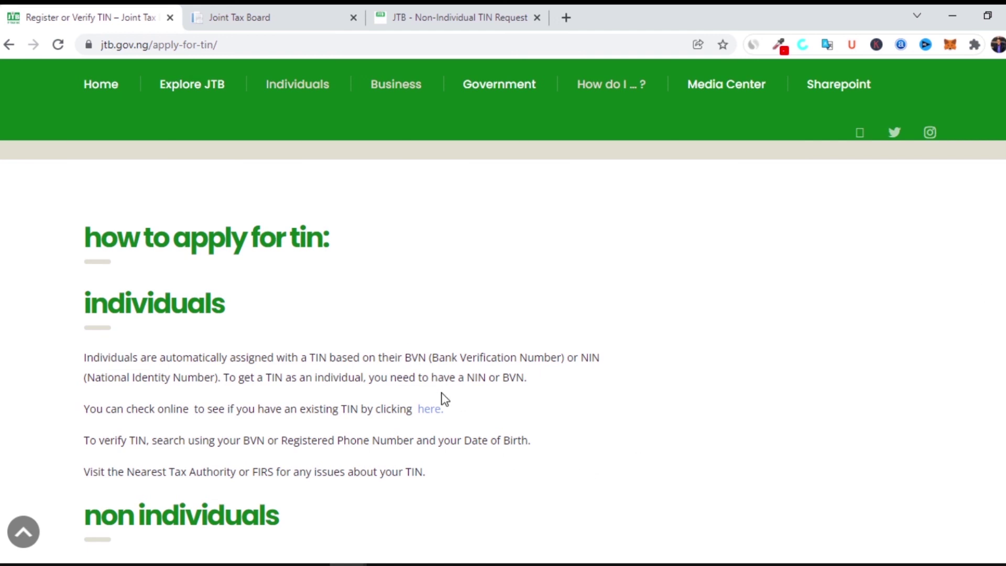
left_click(430, 414)
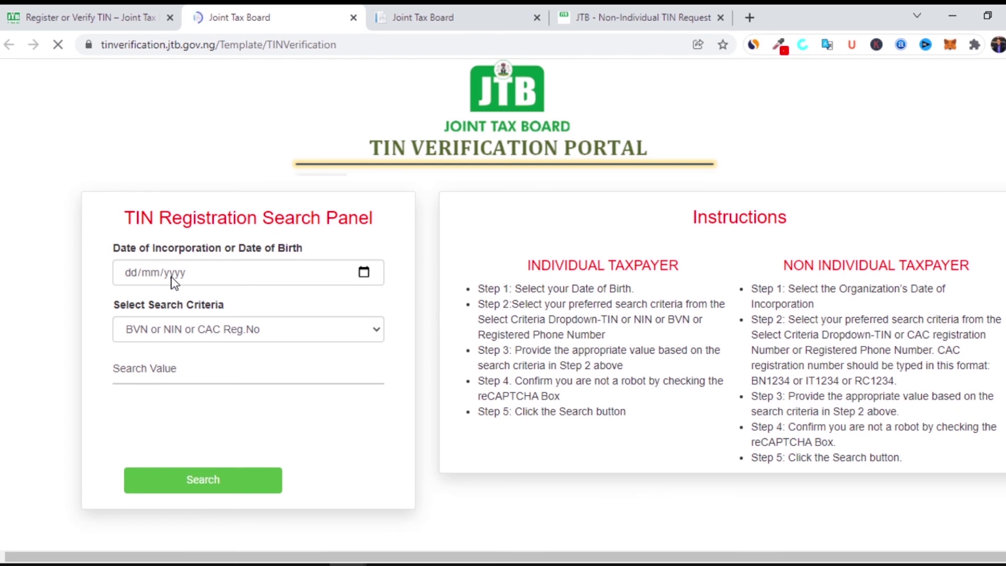
- Choose BVN or NIN or CAC Reg.No as the search criterion and place the cursor in the Search Value field
left_click(170, 332)
left_click(169, 332)
left_click(169, 331)
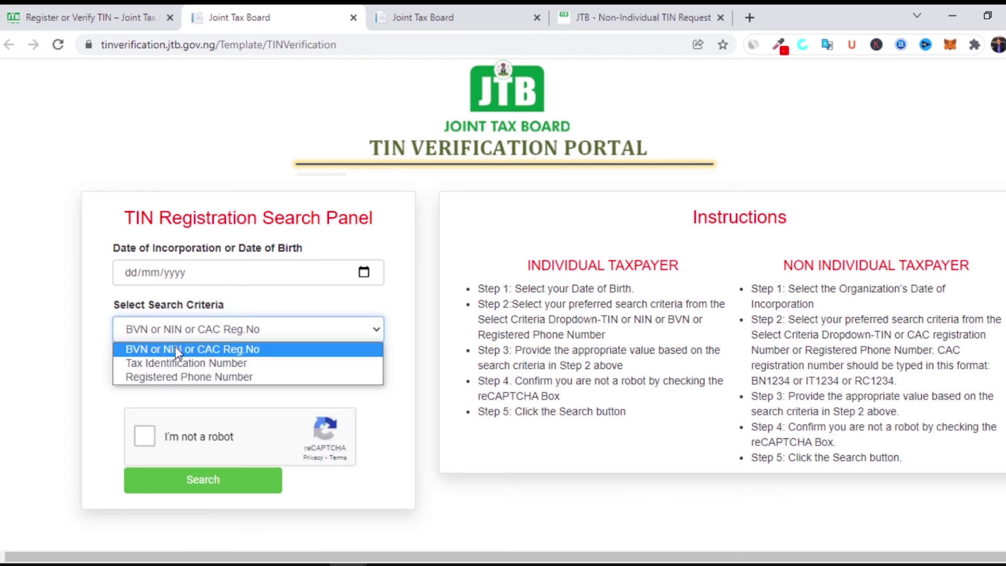
left_click(175, 350)
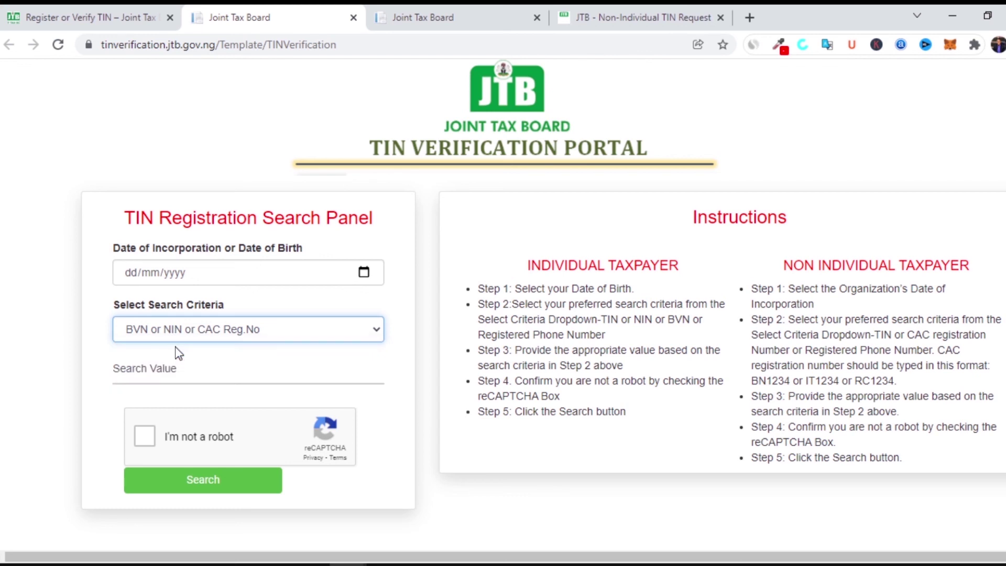
left_click(170, 377)
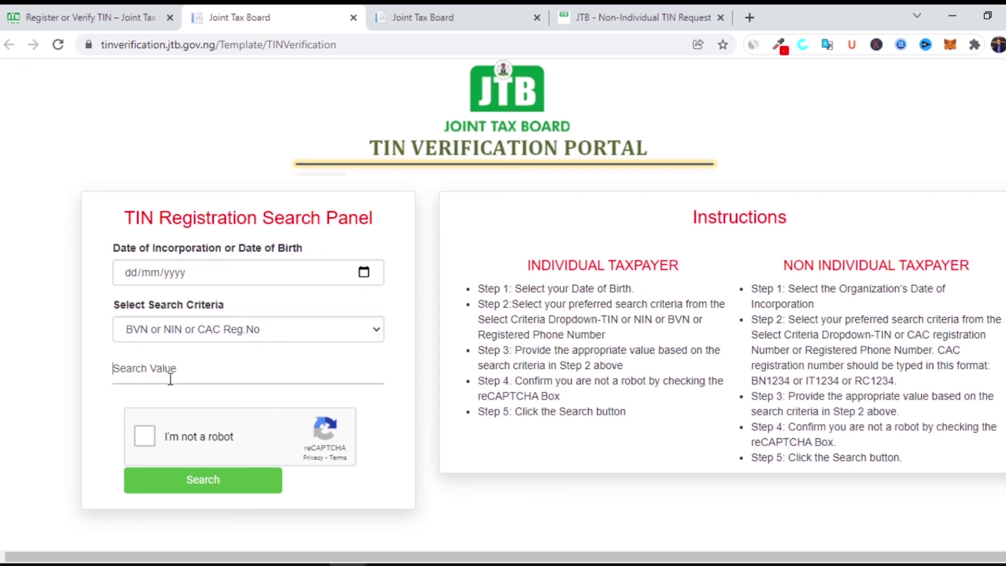